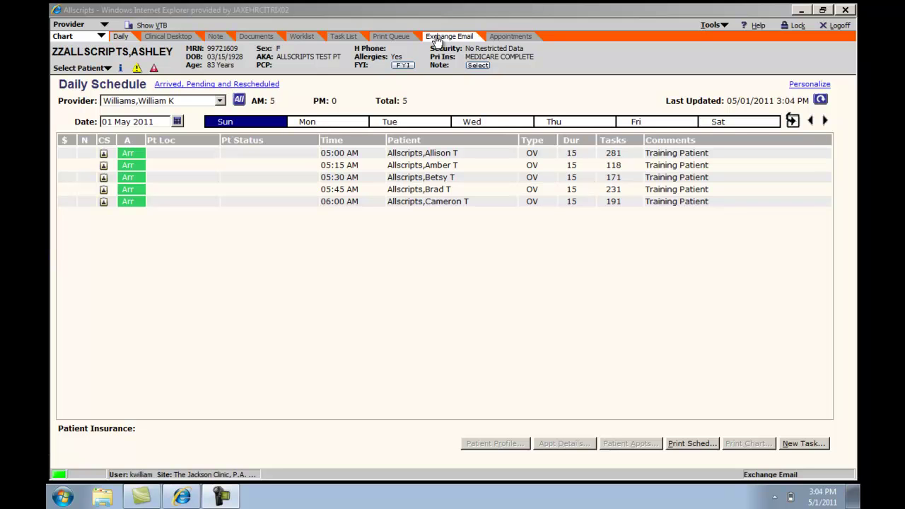
Open the task list and sort the active tasks by creation date, newest first
click(343, 37)
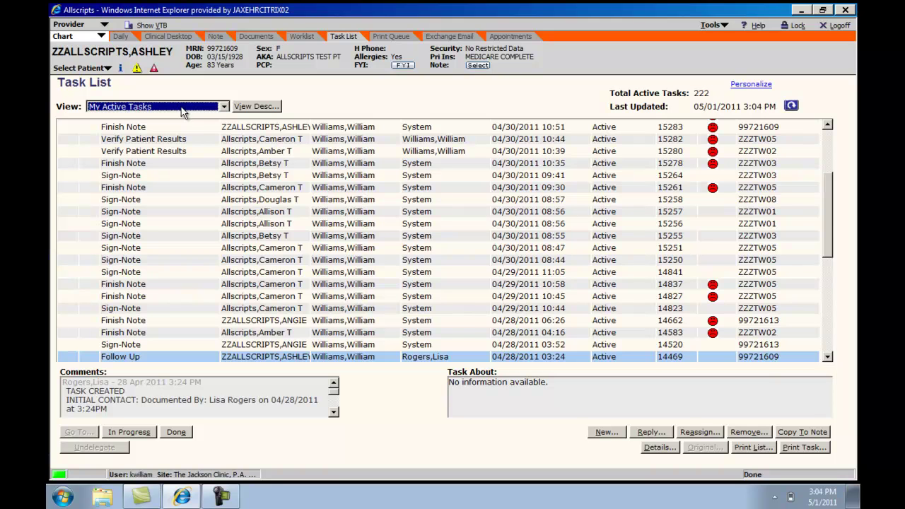
drag(830, 219, 809, 140)
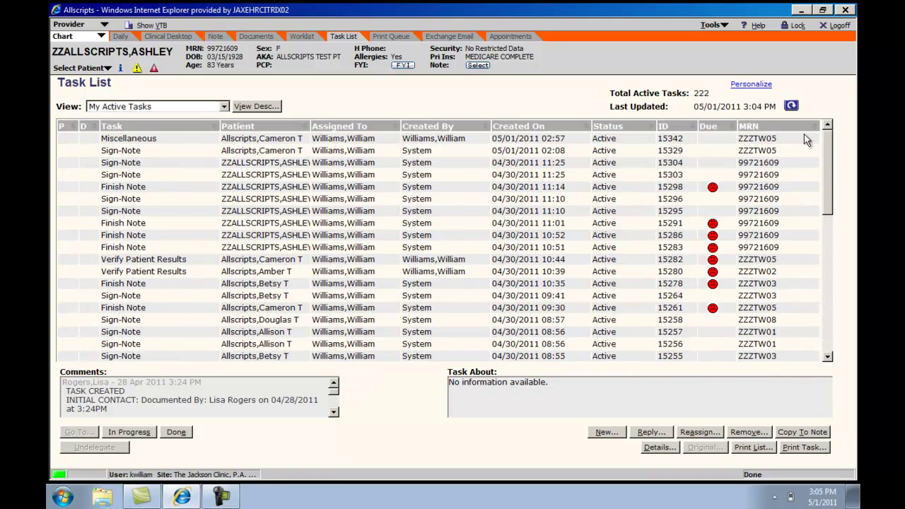
click(515, 131)
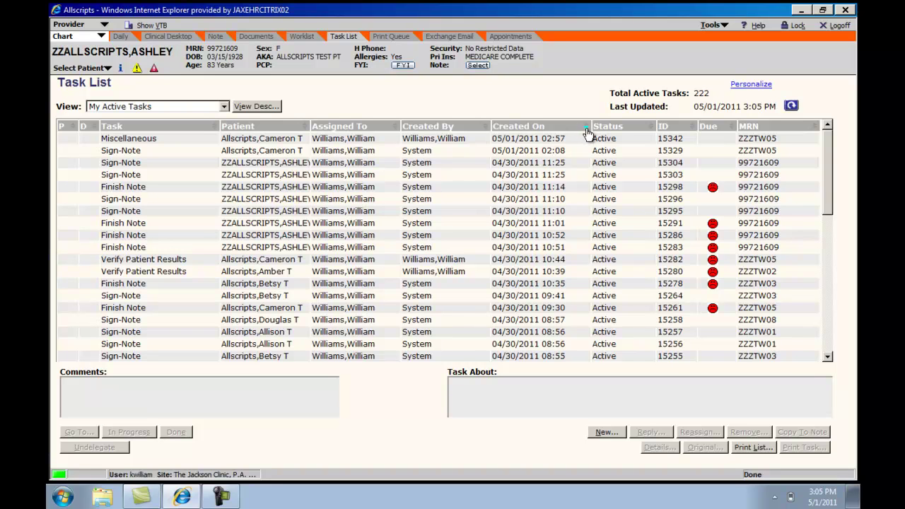
click(525, 127)
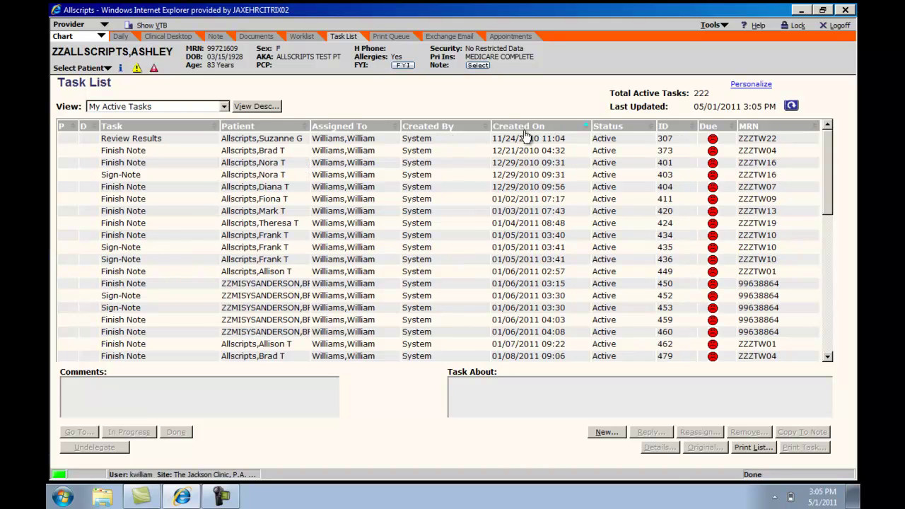
click(525, 138)
click(524, 133)
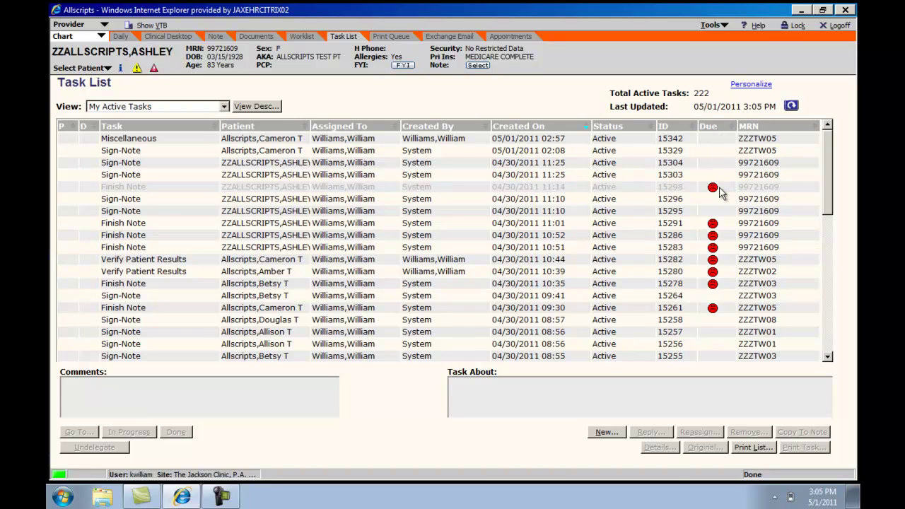
mouse_move(720, 193)
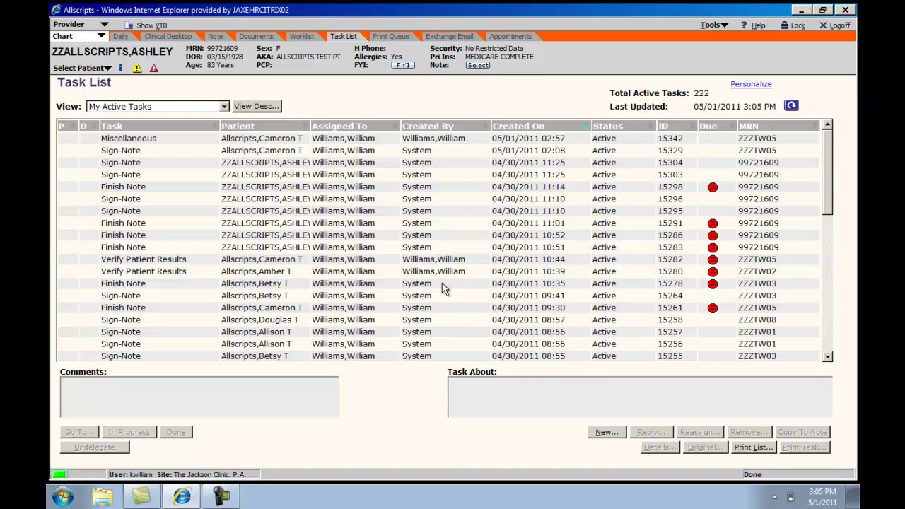
Start a new Miscellaneous task for the current patient, assign it to a colleague found through user search, and enter the comment "will call"
click(605, 433)
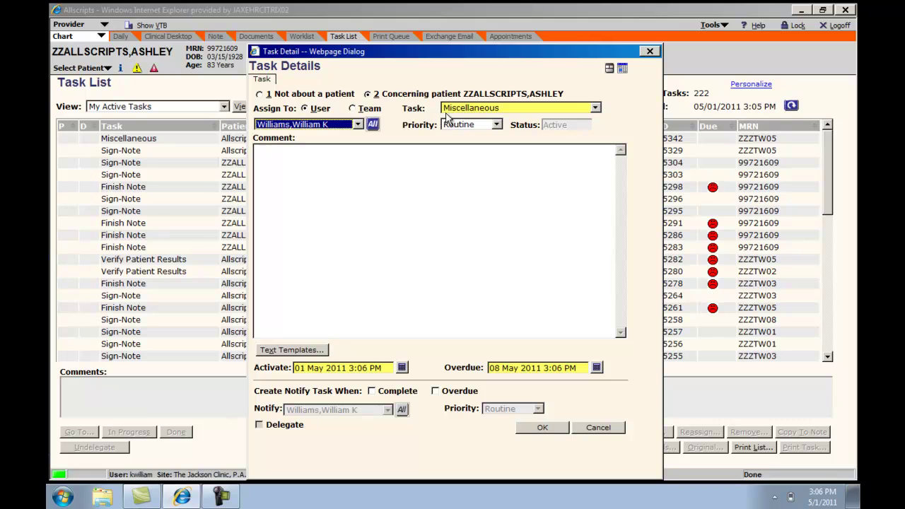
click(596, 107)
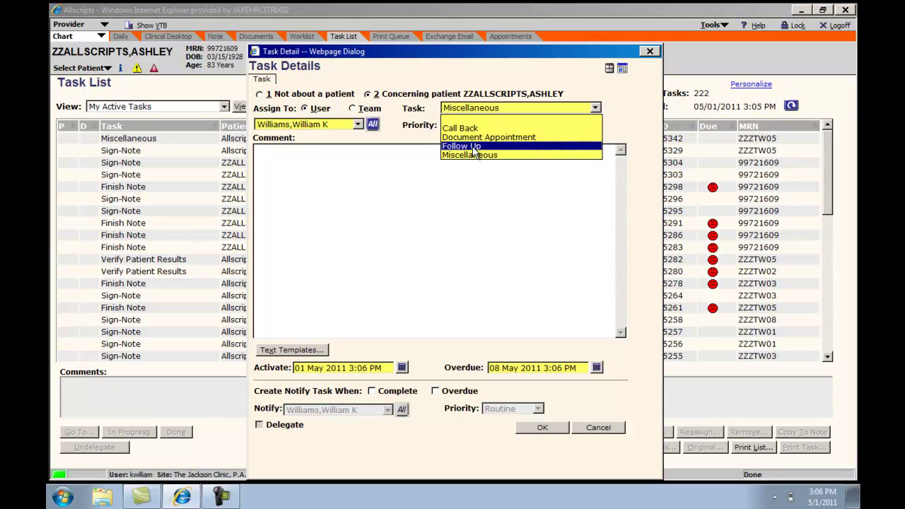
click(358, 125)
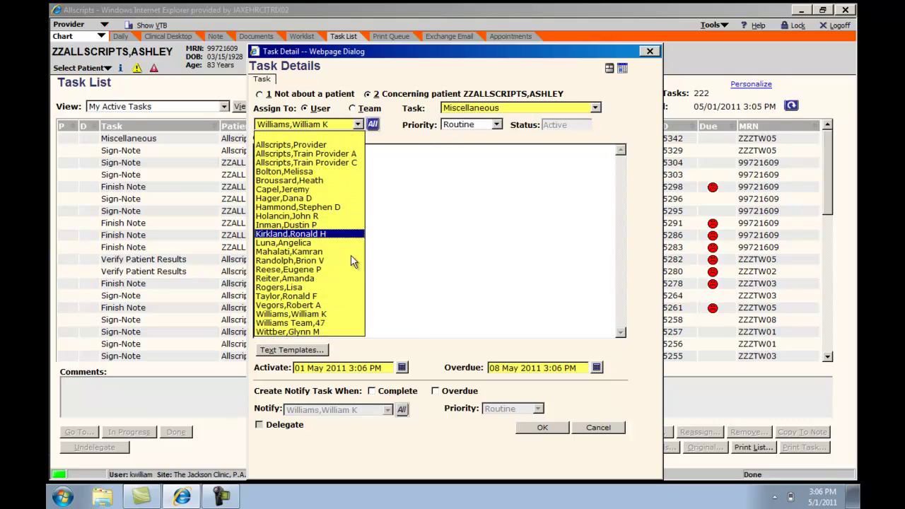
click(373, 124)
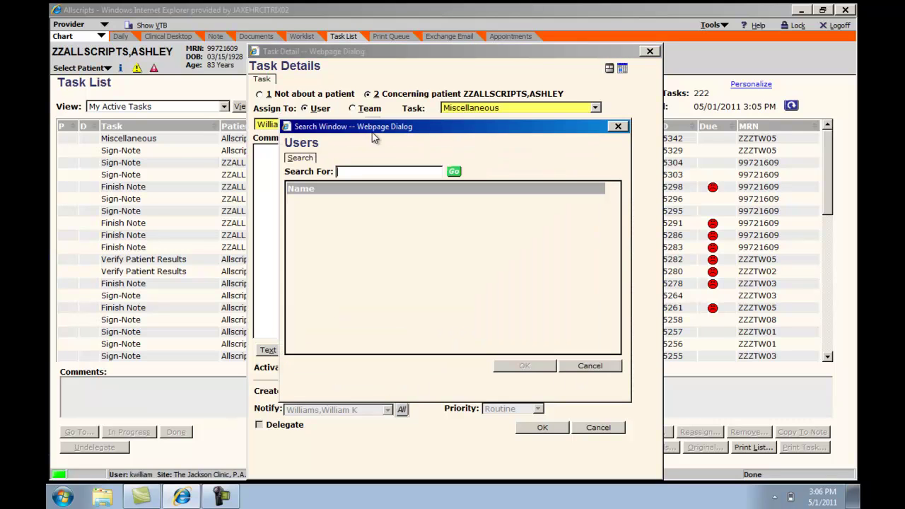
text(cape)
key(Return)
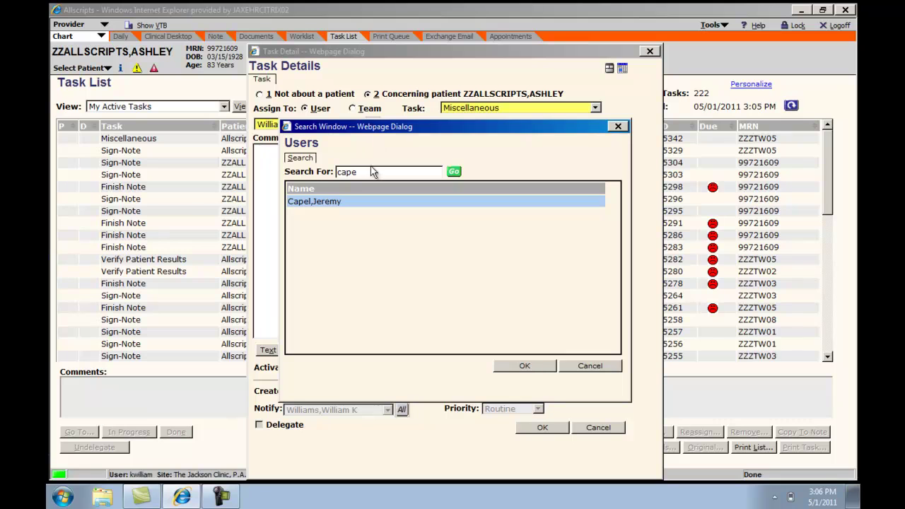
click(520, 367)
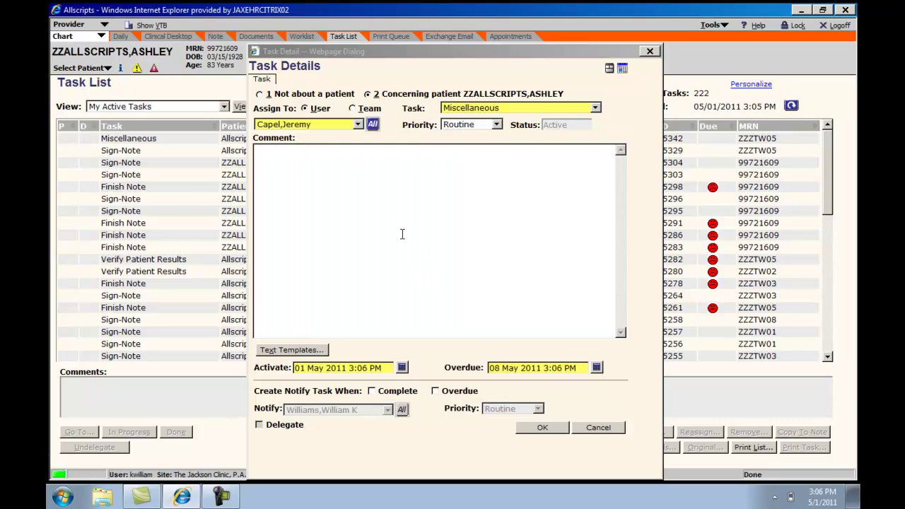
click(298, 158)
text(will call)
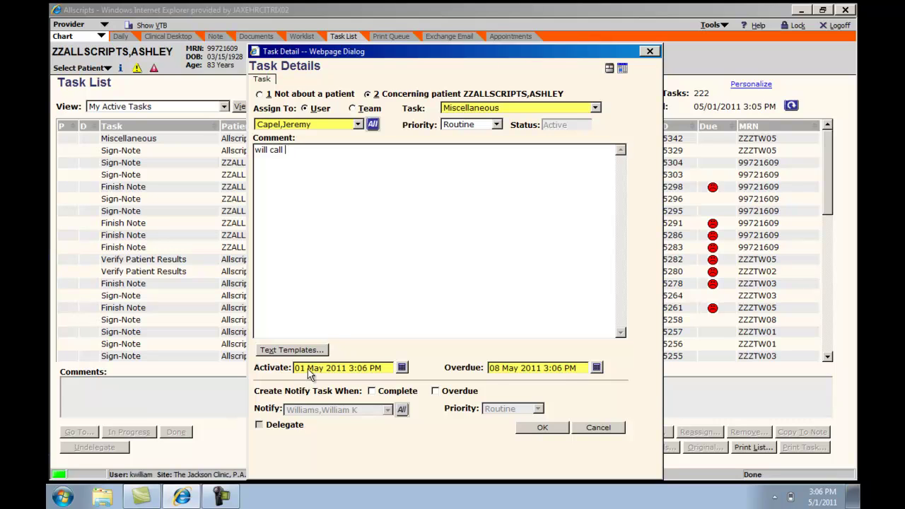
Set the task's activation date to 2 May 2011 and its overdue date to 3 May 2011
click(402, 368)
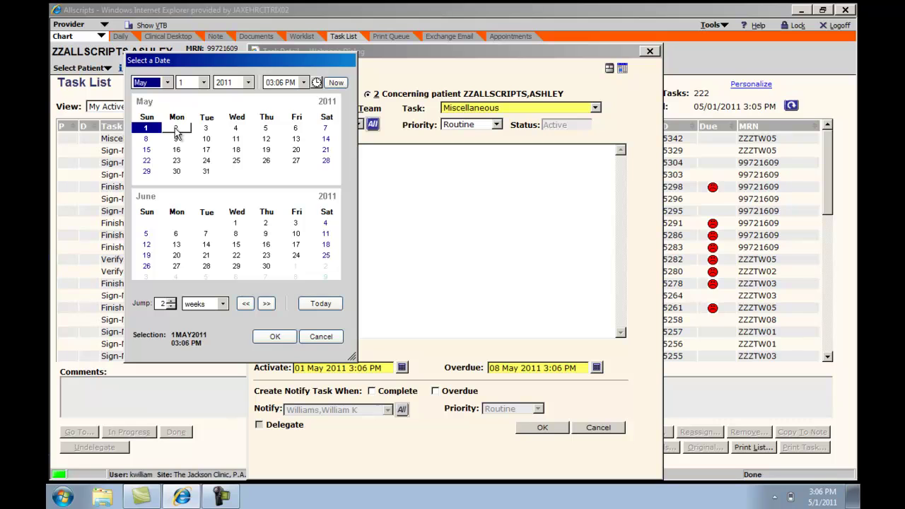
click(178, 128)
click(275, 337)
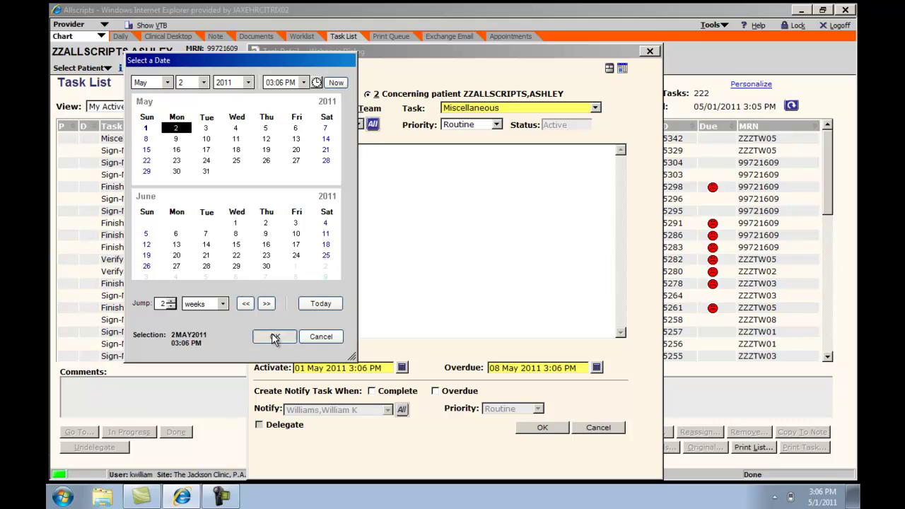
click(596, 367)
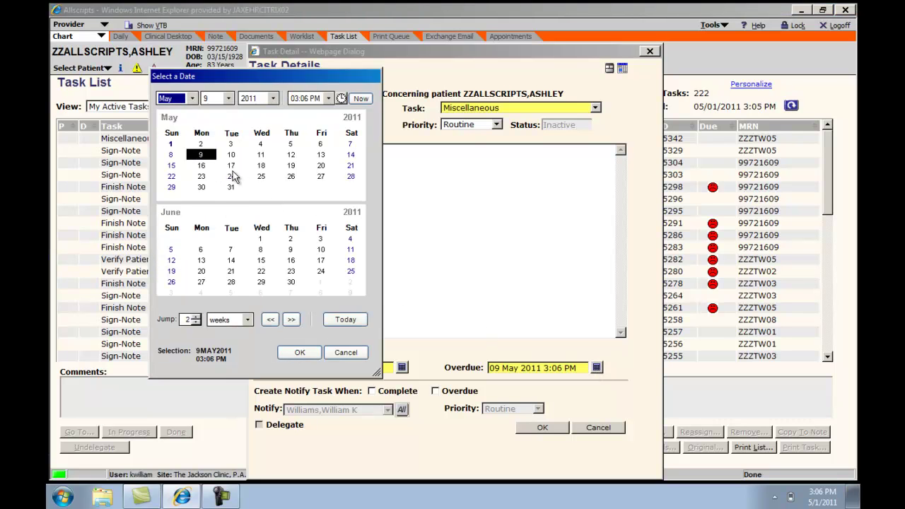
click(231, 144)
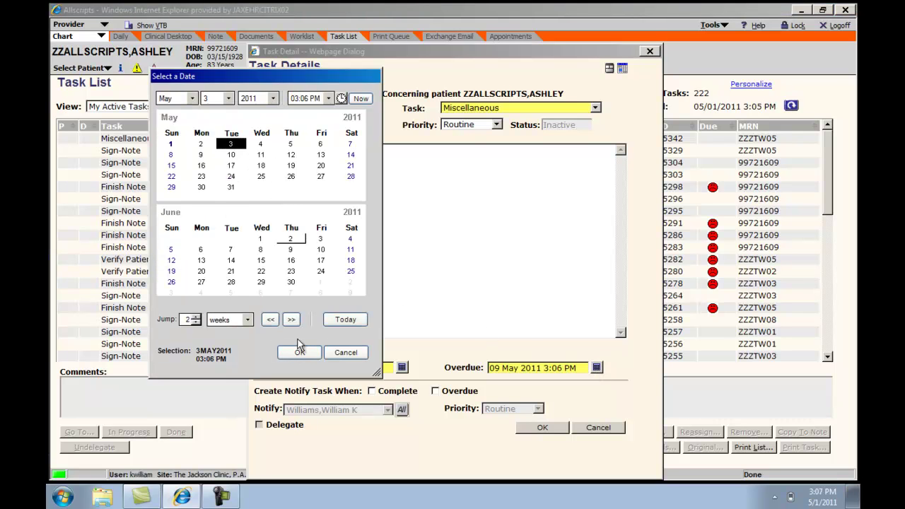
click(300, 352)
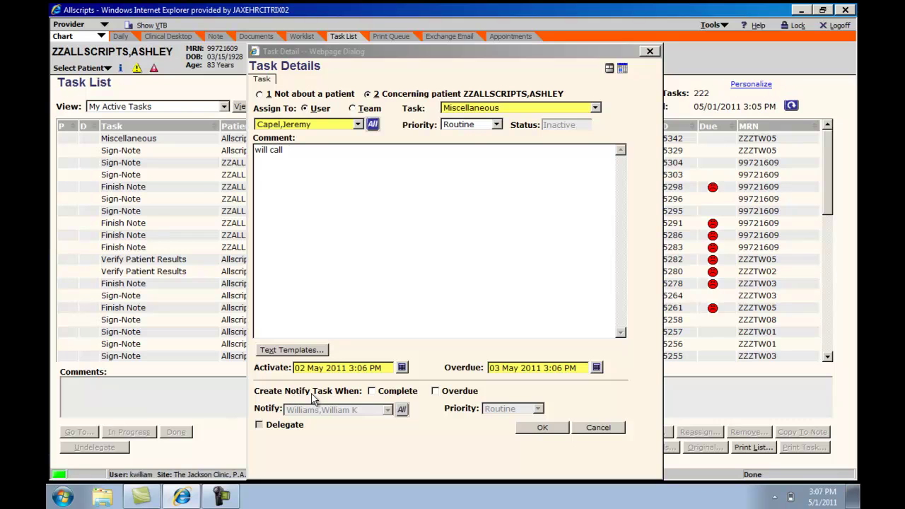
Request Routine-priority notify tasks to the provider's team when the task is complete or overdue, and save the task
click(372, 391)
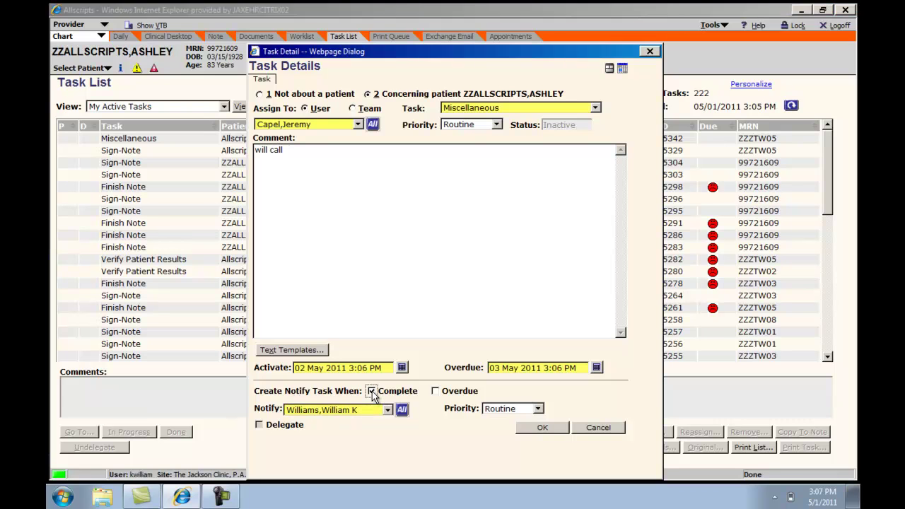
click(435, 393)
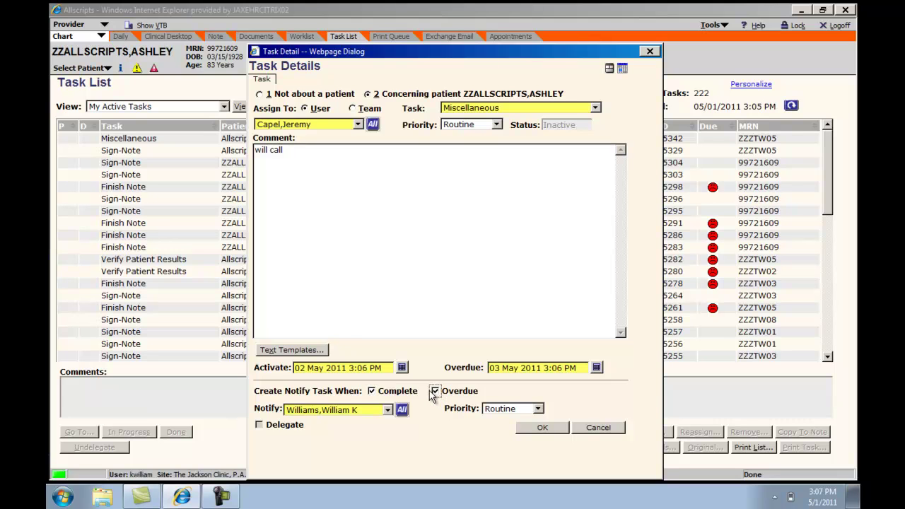
click(387, 410)
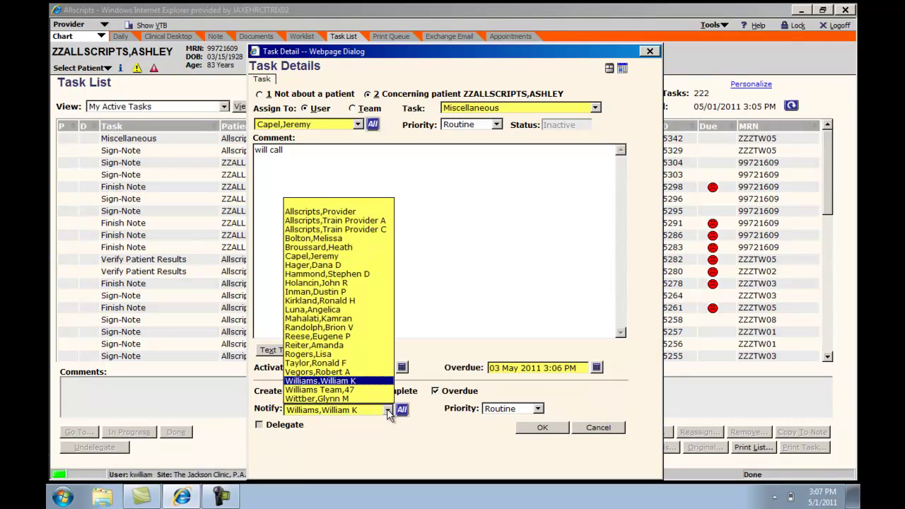
click(330, 391)
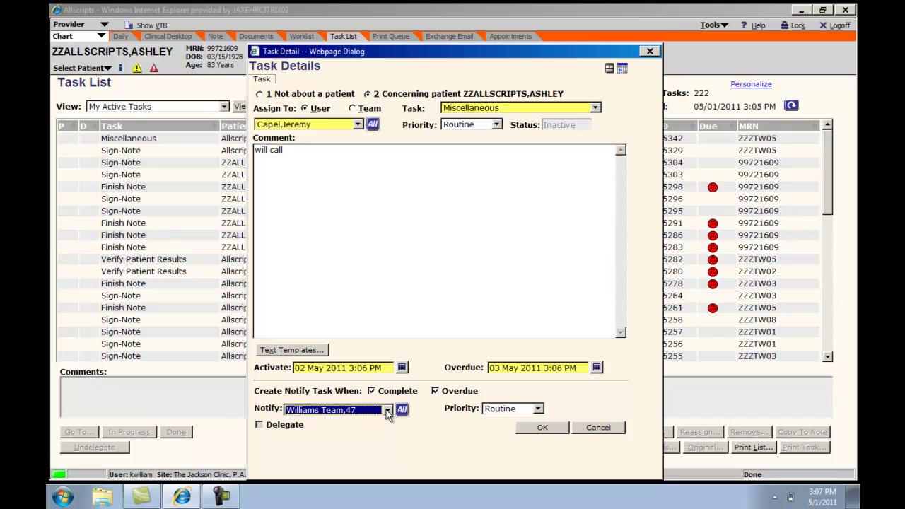
click(538, 409)
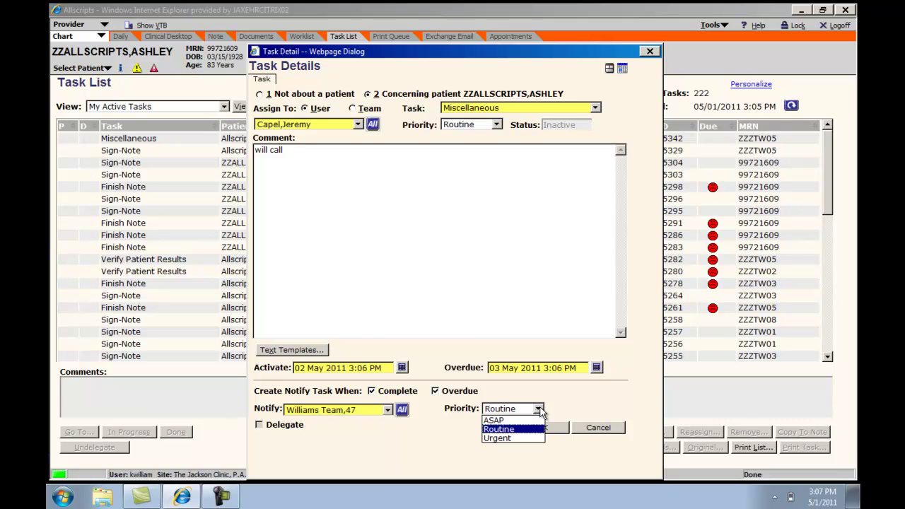
click(537, 429)
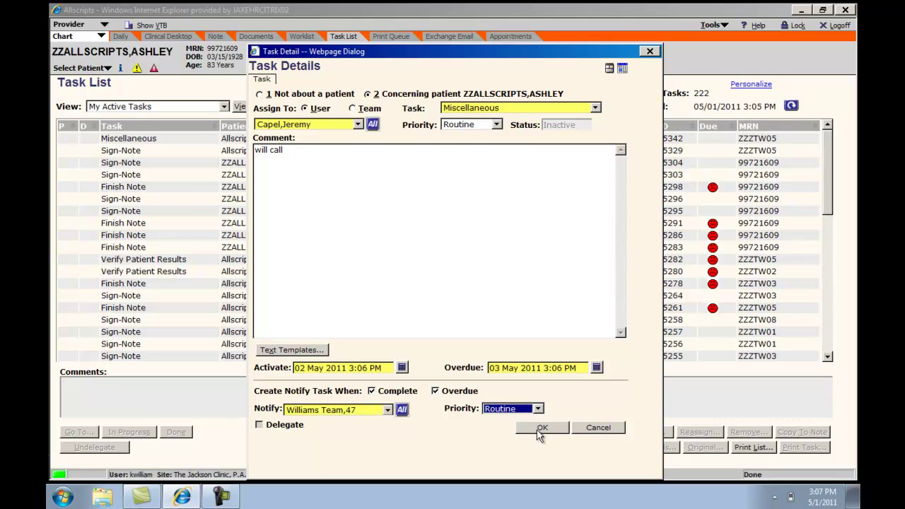
click(537, 431)
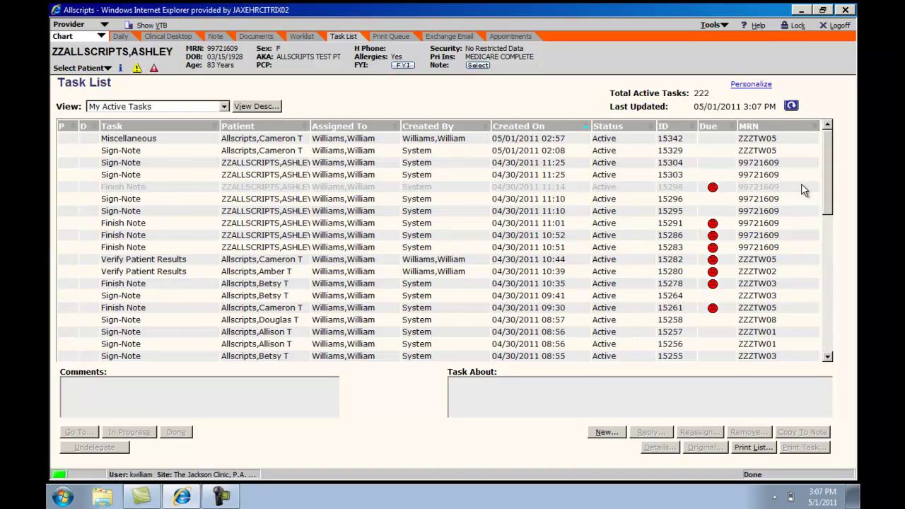
Reply to the Follow Up task created 04/28/2011 03:24 with the comment "will call" and send it back to its creator
drag(830, 196, 830, 268)
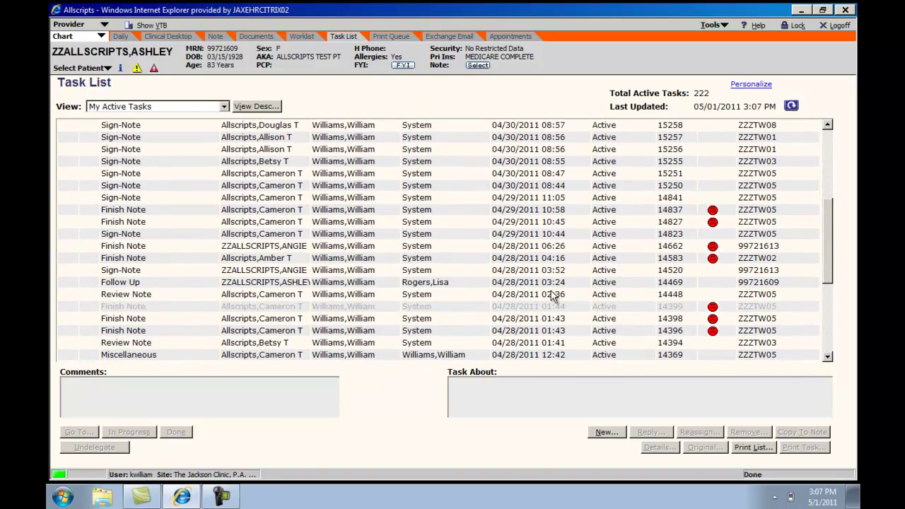
click(453, 282)
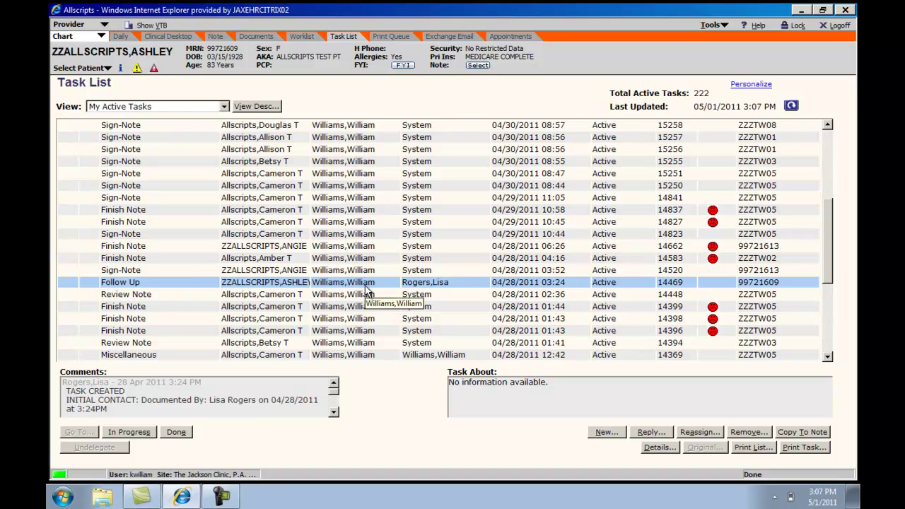
click(651, 433)
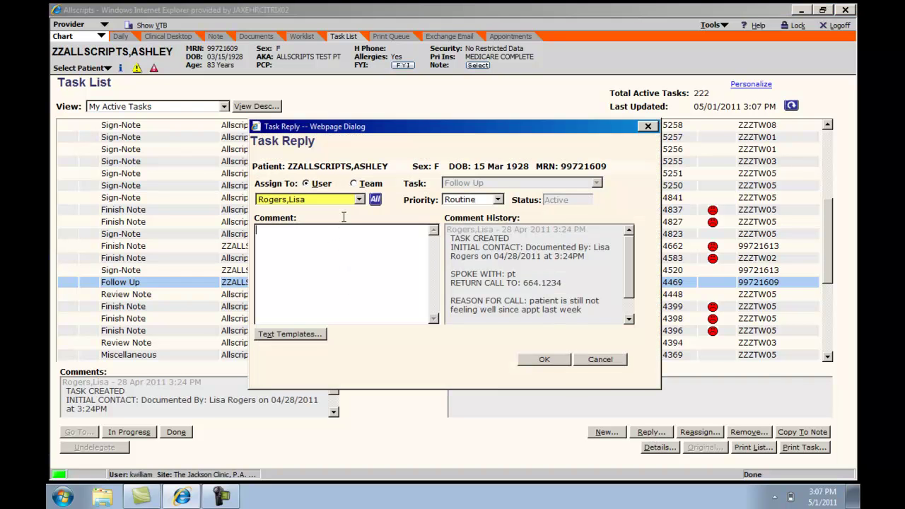
text(will call)
click(547, 360)
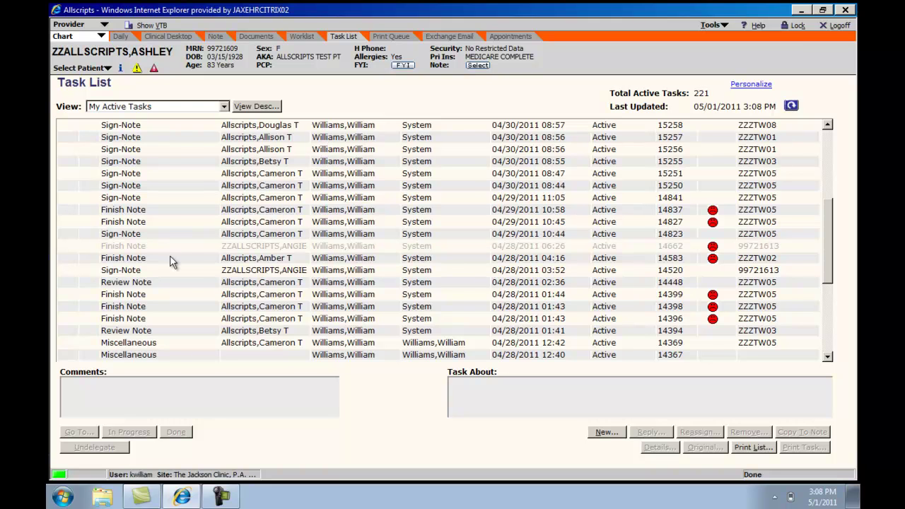
Mark the Review Note task created 04/28/2011 02:36 as done and select the Miscellaneous task created 04/28/2011 12:42
click(220, 286)
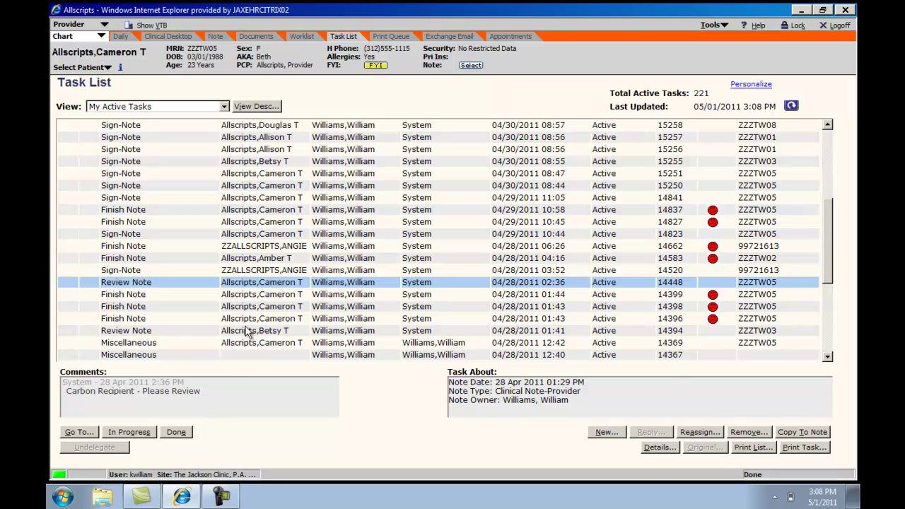
click(177, 433)
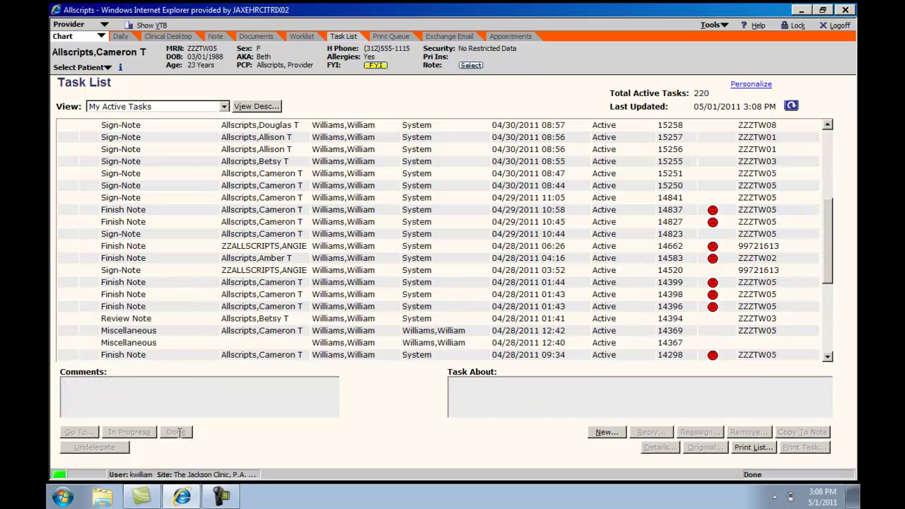
click(320, 332)
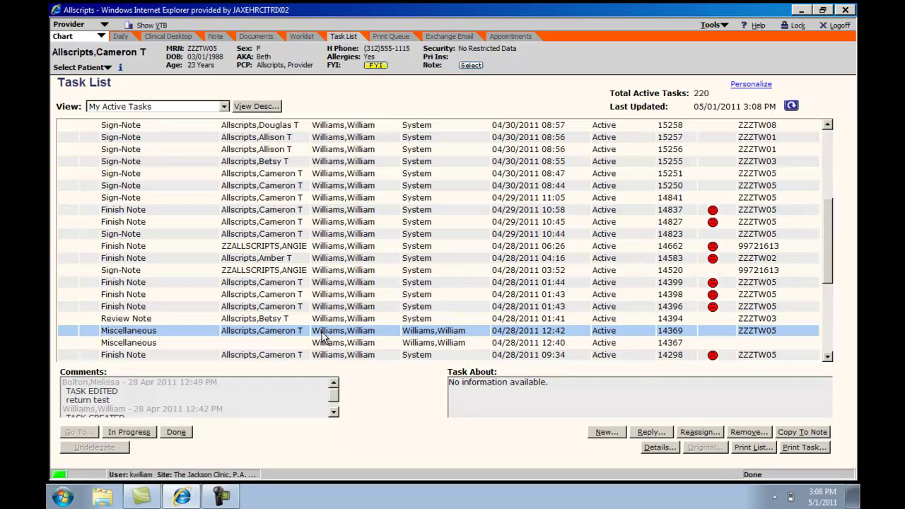